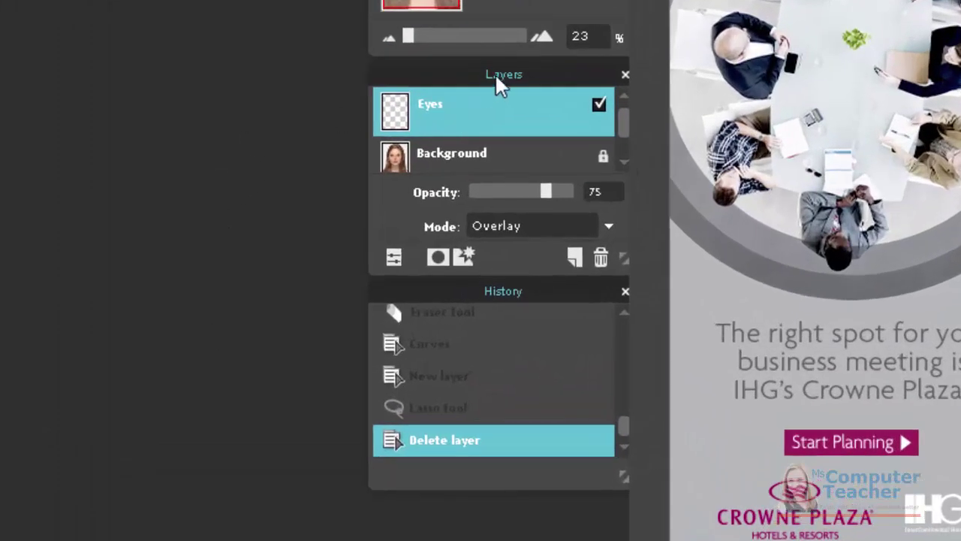
Add a new empty layer above Eyes and rename it 'Hair'
left_click(573, 257)
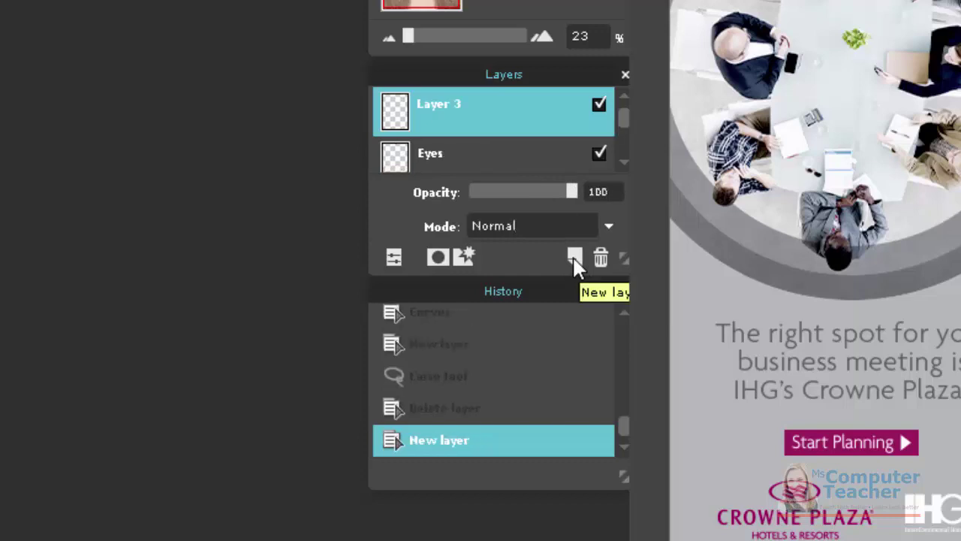
double_click(433, 113)
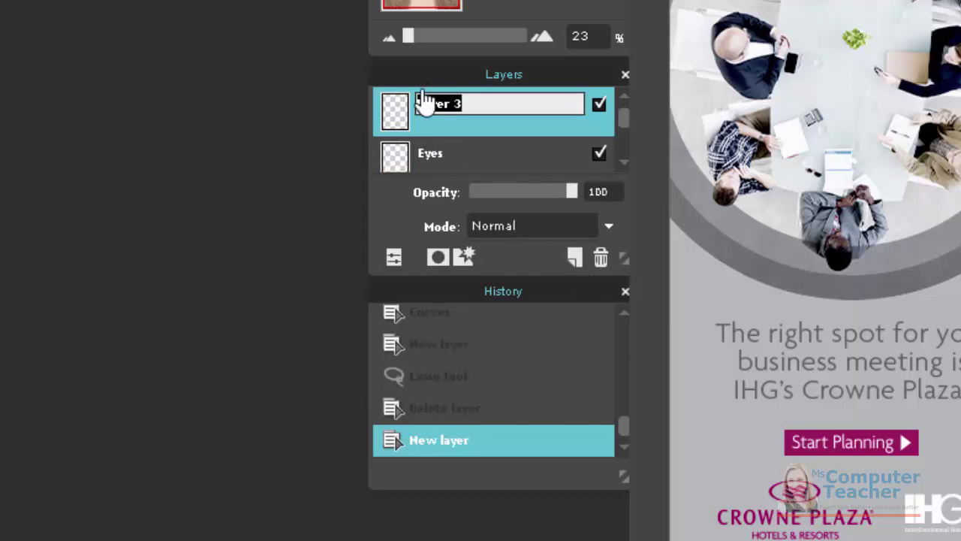
type("Hair")
left_click(312, 182)
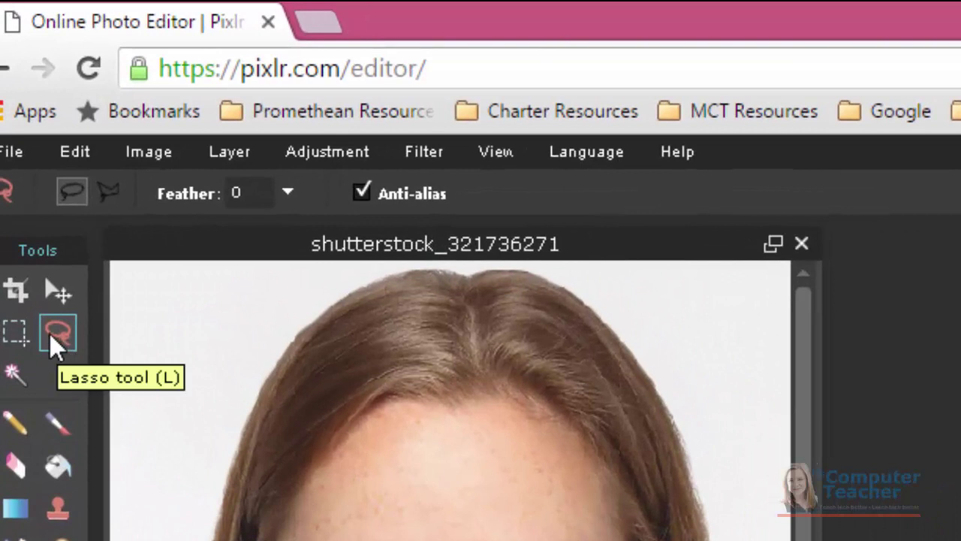
Switch from the Marquee tool to the freehand Lasso tool
left_click(9, 339)
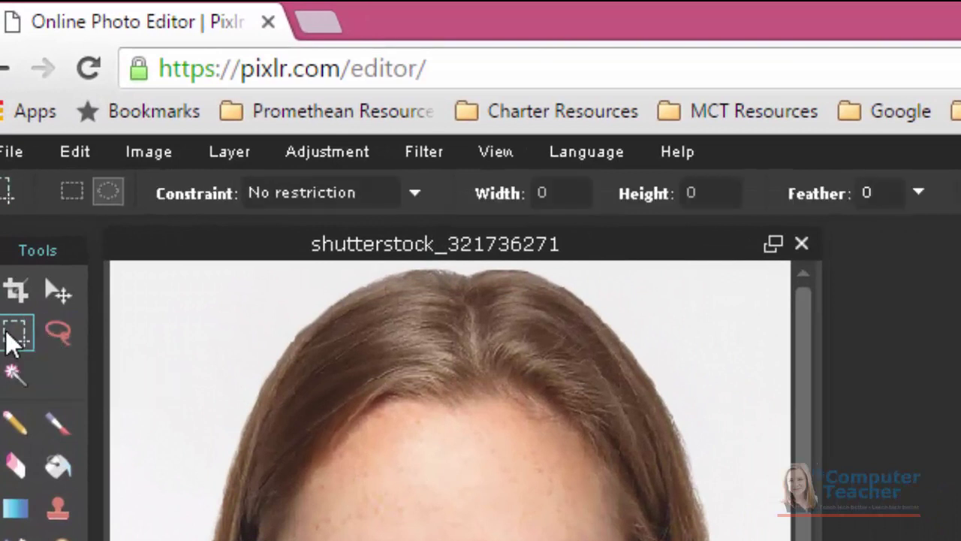
left_click(59, 332)
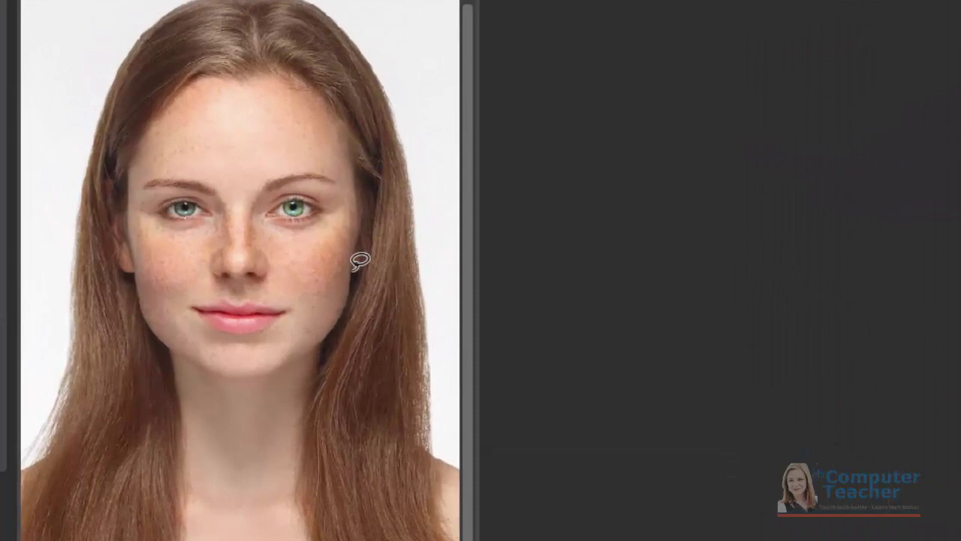
Trace a closed lasso around the hair on both sides, excluding the face and neck
mouse_move(360, 261)
left_mouse_down()
mouse_move(305, 394)
mouse_move(296, 496)
mouse_move(313, 540)
mouse_move(337, 522)
mouse_move(344, 539)
mouse_move(369, 537)
mouse_move(349, 529)
mouse_move(466, 532)
mouse_move(472, 505)
mouse_move(443, 395)
left_mouse_up()
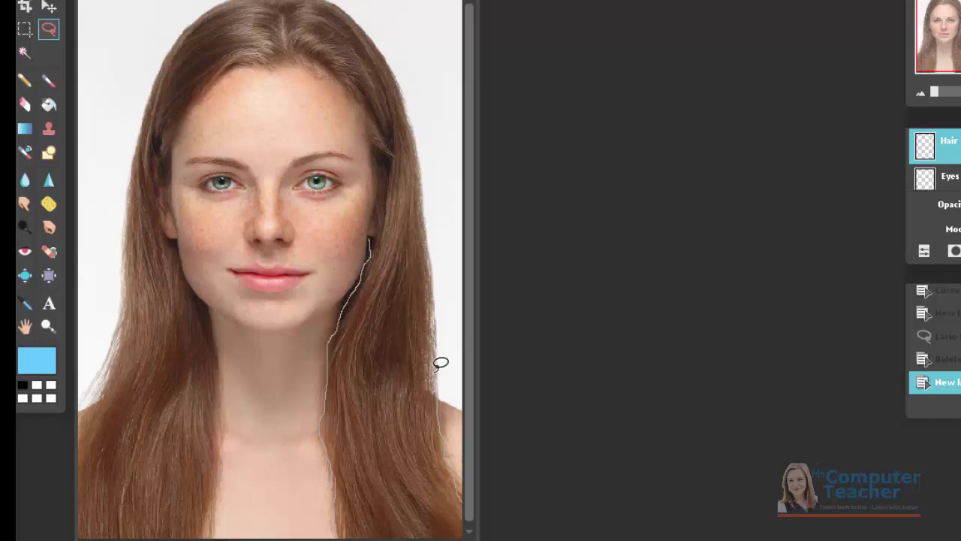
left_click_drag(443, 358, 427, 199)
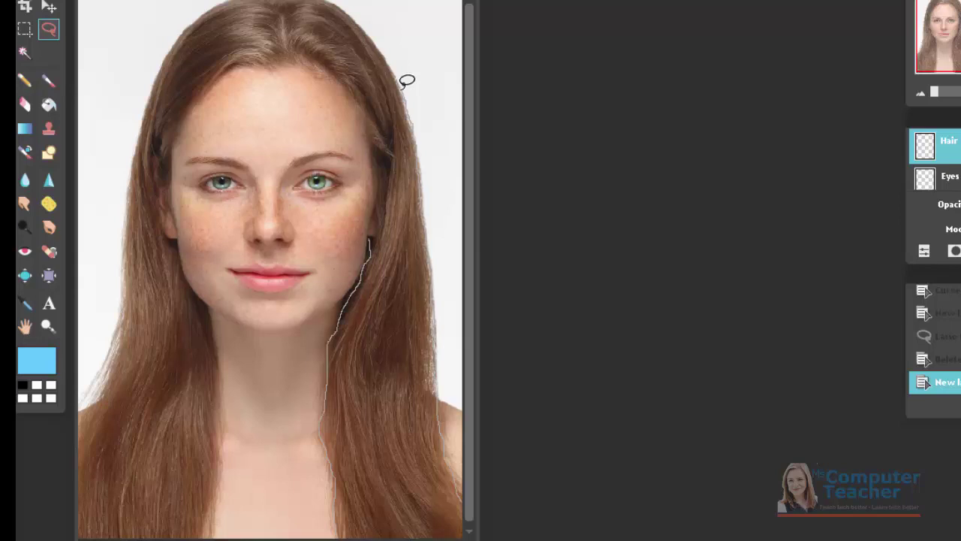
mouse_move(398, 64)
left_mouse_down()
mouse_move(354, 16)
mouse_move(346, 32)
mouse_move(334, 21)
mouse_move(253, 20)
left_mouse_up()
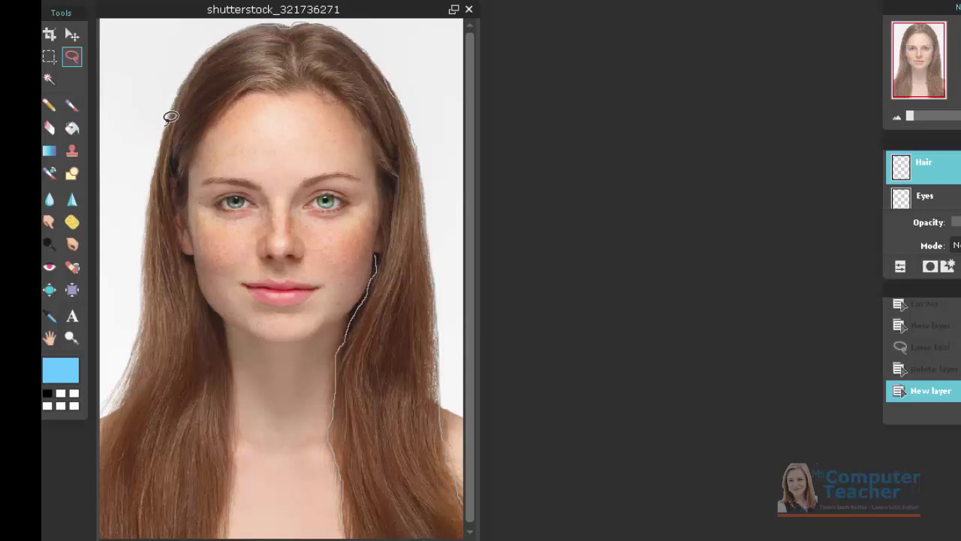
left_click_drag(167, 121, 157, 174)
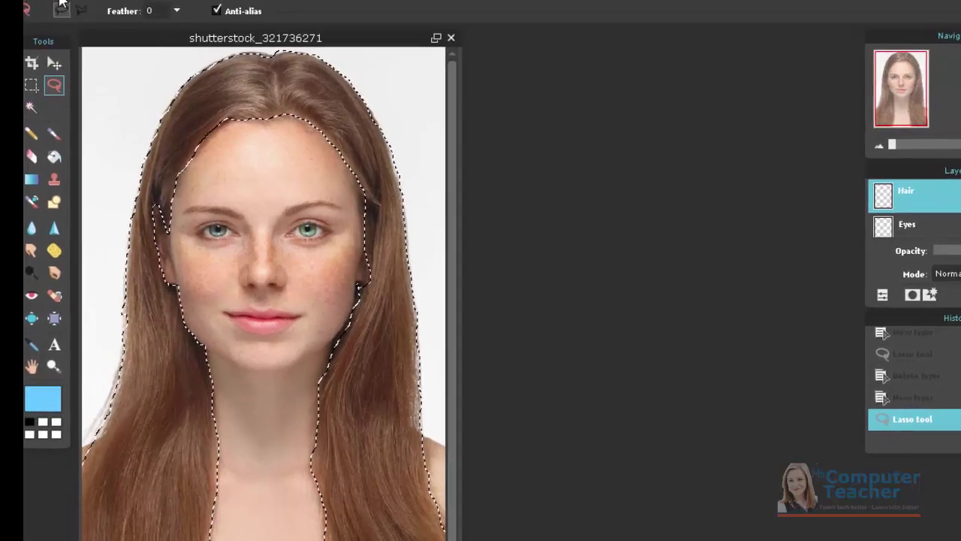
left_click(38, 22)
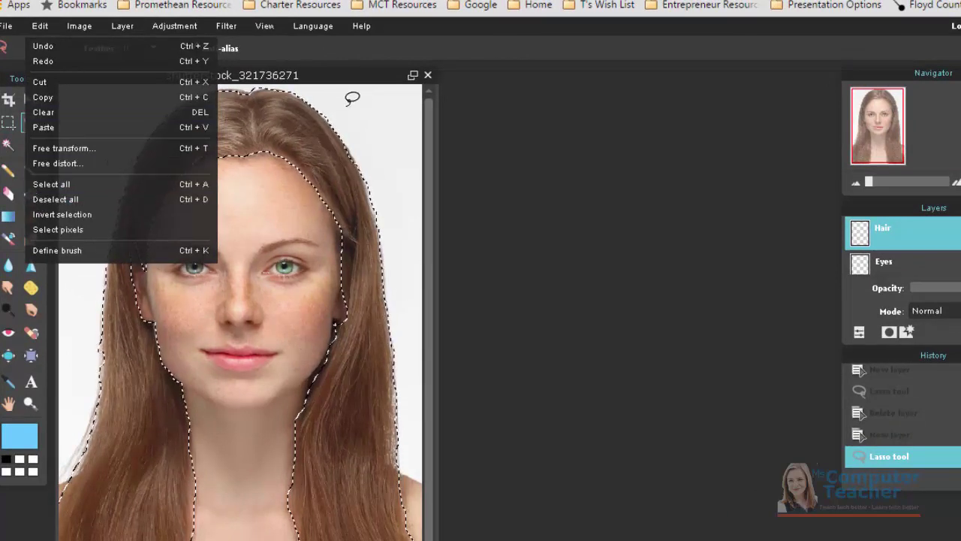
left_click(516, 134)
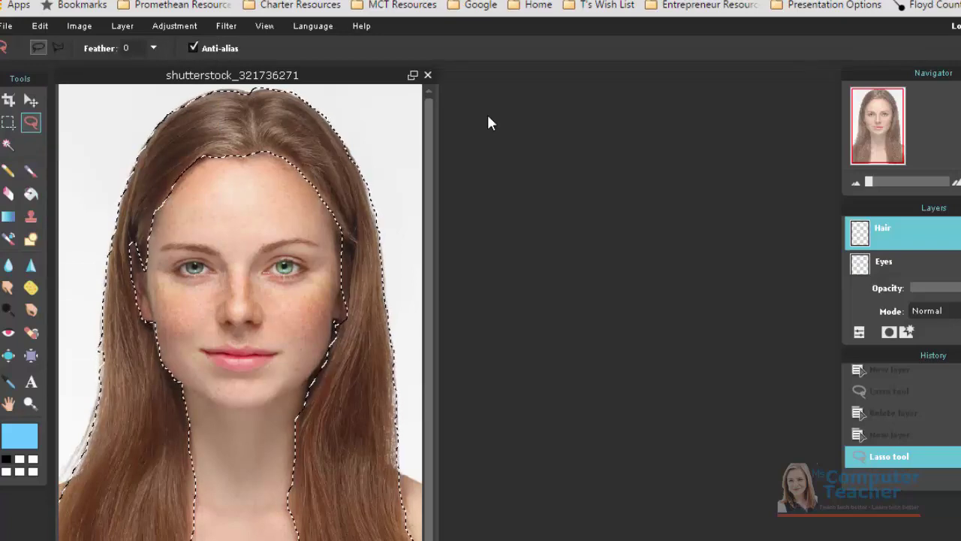
Set the foreground colour to dark red cc0000 and select the Brush tool
left_click(12, 440)
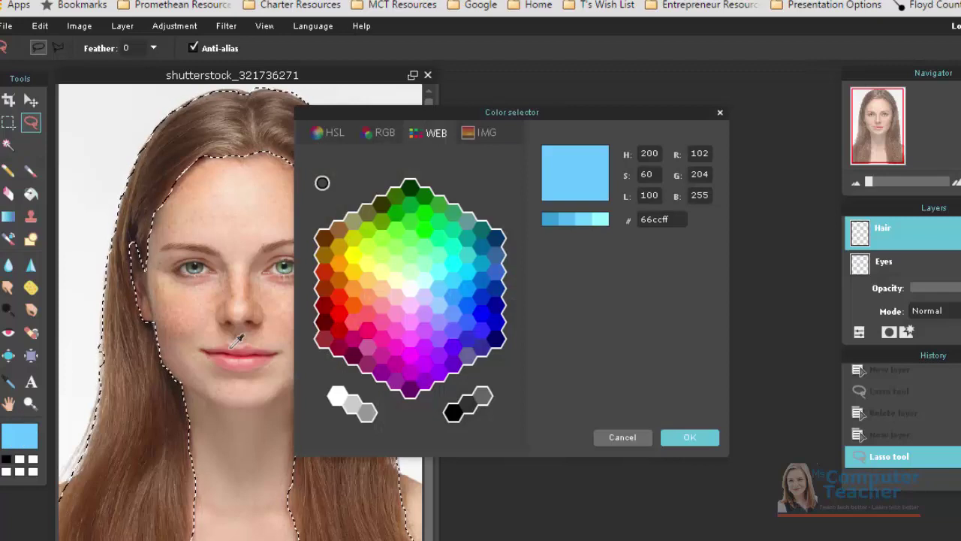
left_click(340, 331)
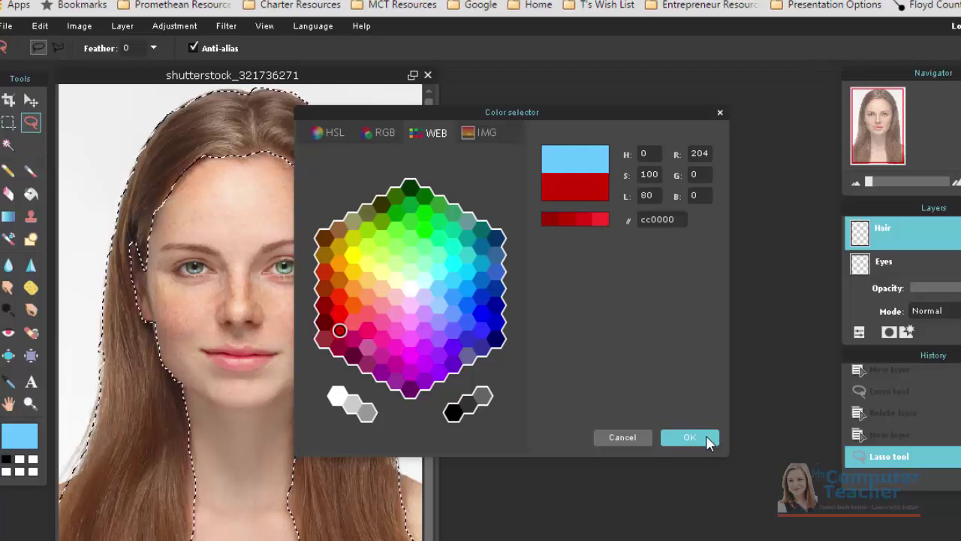
left_click(707, 438)
left_click(31, 171)
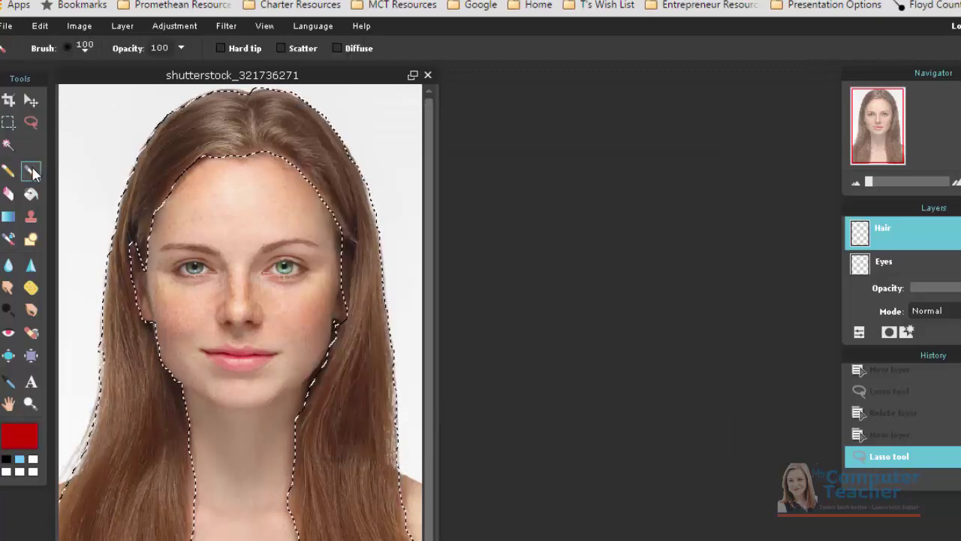
left_click(70, 46)
With the 200 soft brush, paint the parting, top, both sides and lower-left strands red
left_click(337, 129)
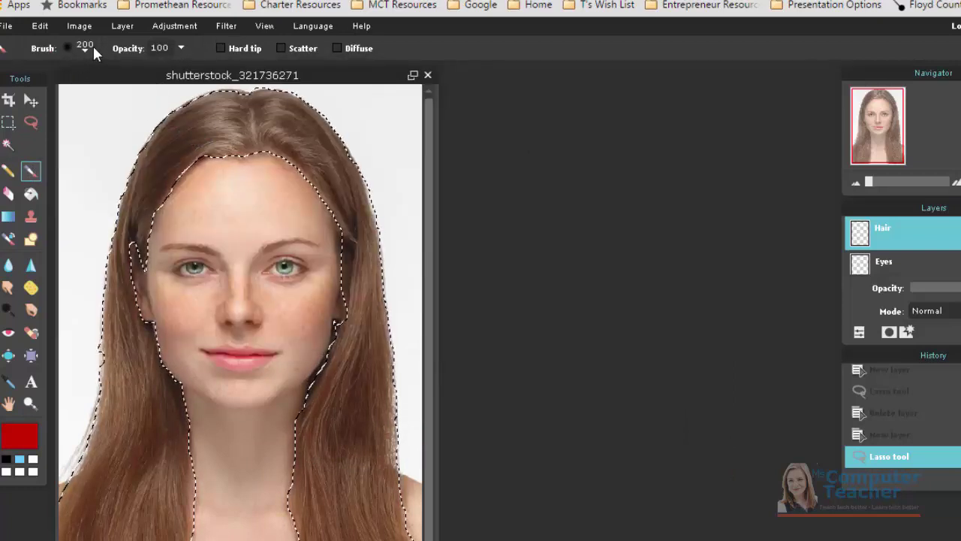
mouse_move(220, 109)
left_mouse_down()
mouse_move(233, 143)
mouse_move(242, 102)
mouse_move(289, 101)
mouse_move(313, 119)
mouse_move(276, 113)
mouse_move(257, 121)
mouse_move(260, 143)
mouse_move(326, 181)
mouse_move(254, 117)
mouse_move(253, 97)
mouse_move(318, 148)
mouse_move(336, 140)
mouse_move(317, 121)
mouse_move(359, 205)
mouse_move(320, 144)
mouse_move(351, 246)
mouse_move(357, 199)
mouse_move(370, 234)
mouse_move(369, 201)
mouse_move(339, 347)
mouse_move(339, 333)
mouse_move(304, 440)
mouse_move(308, 523)
mouse_move(295, 513)
mouse_move(296, 495)
mouse_move(308, 537)
left_mouse_up()
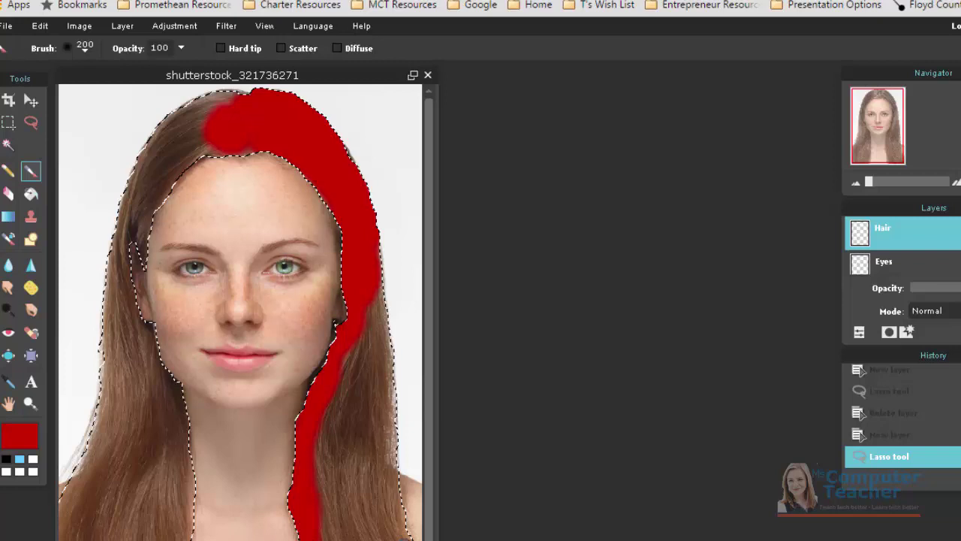
mouse_move(396, 526)
left_mouse_down()
mouse_move(388, 369)
mouse_move(368, 264)
mouse_move(359, 413)
mouse_move(337, 515)
mouse_move(339, 343)
mouse_move(338, 423)
mouse_move(324, 446)
mouse_move(322, 435)
mouse_move(324, 526)
mouse_move(374, 514)
mouse_move(374, 433)
left_mouse_up()
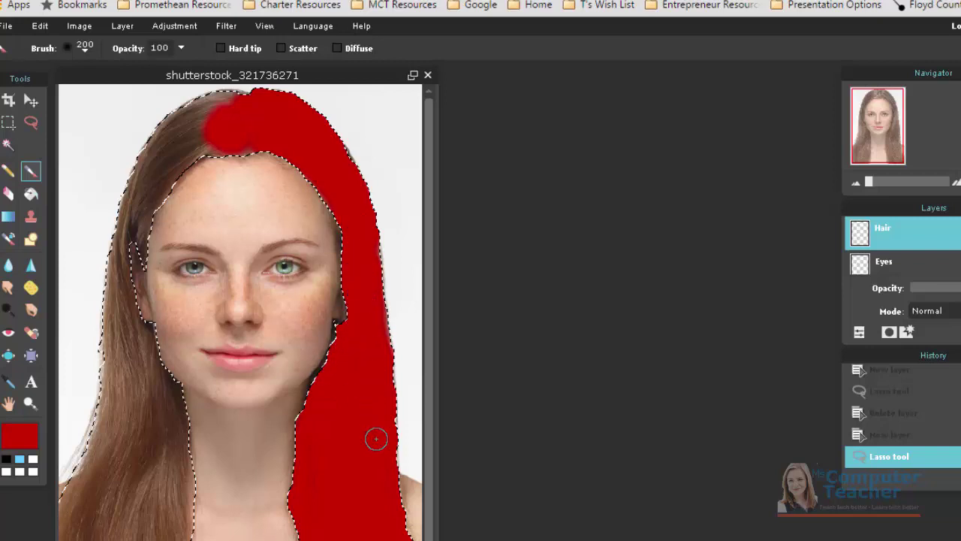
mouse_move(242, 148)
left_mouse_down()
mouse_move(200, 150)
mouse_move(213, 123)
mouse_move(172, 125)
mouse_move(97, 441)
mouse_move(133, 363)
left_mouse_up()
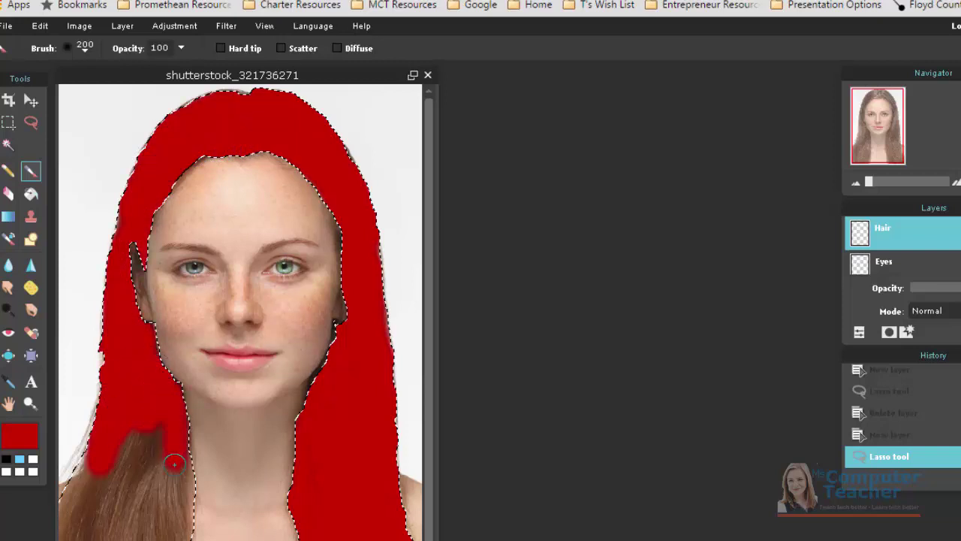
mouse_move(183, 451)
left_mouse_down()
mouse_move(159, 442)
mouse_move(137, 521)
left_mouse_up()
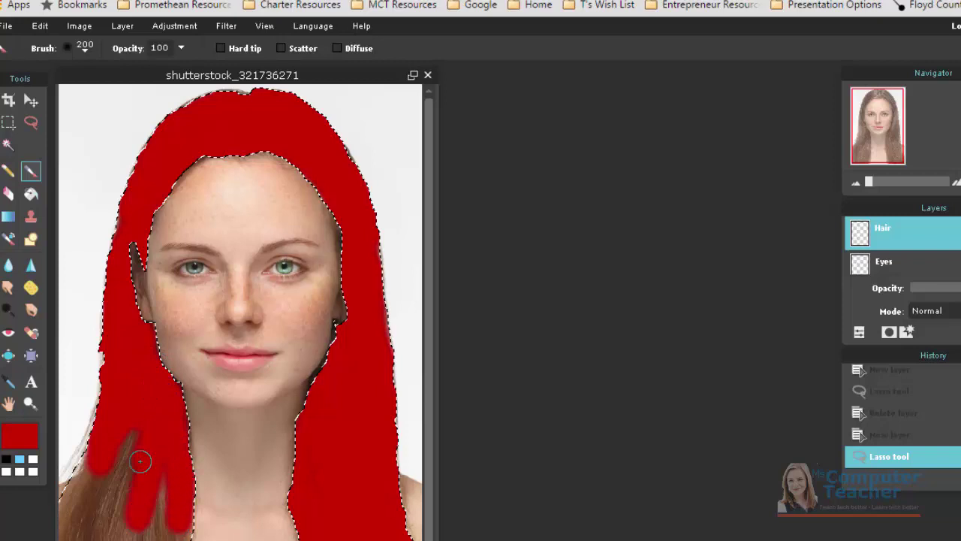
mouse_move(140, 461)
left_mouse_down()
mouse_move(106, 512)
mouse_move(137, 415)
mouse_move(121, 480)
mouse_move(96, 455)
mouse_move(76, 519)
left_mouse_up()
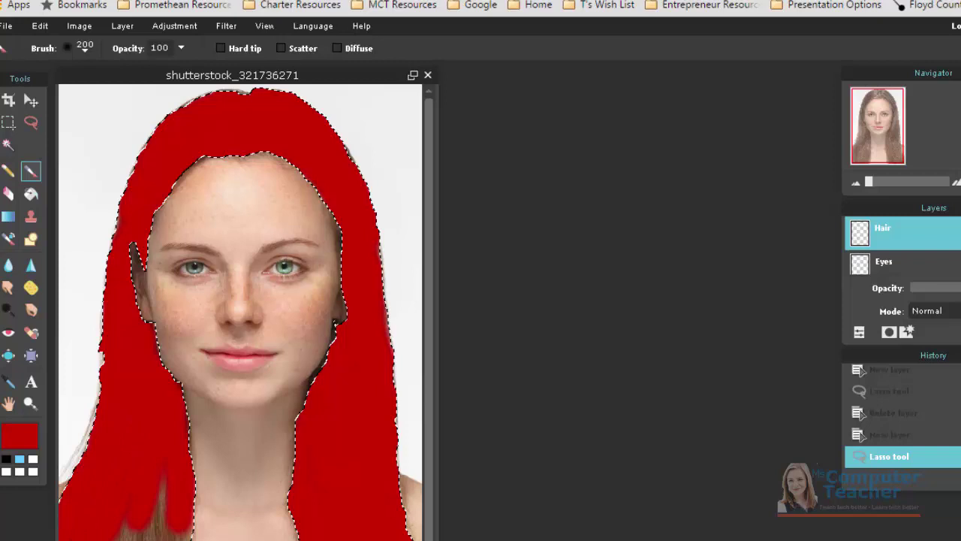
left_click_drag(180, 480, 154, 537)
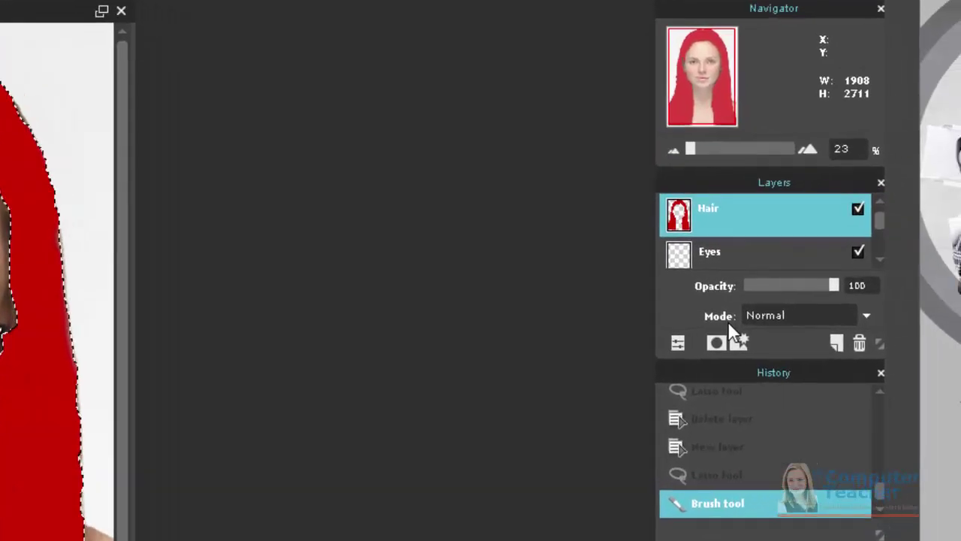
Set the Hair layer to Overlay blend mode and bring its opacity to about 40
left_click(680, 314)
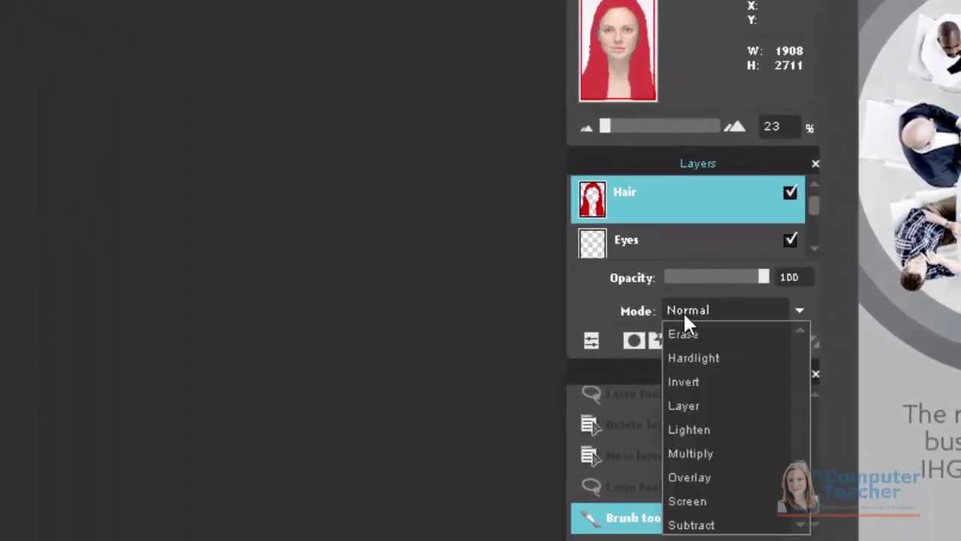
left_click(699, 478)
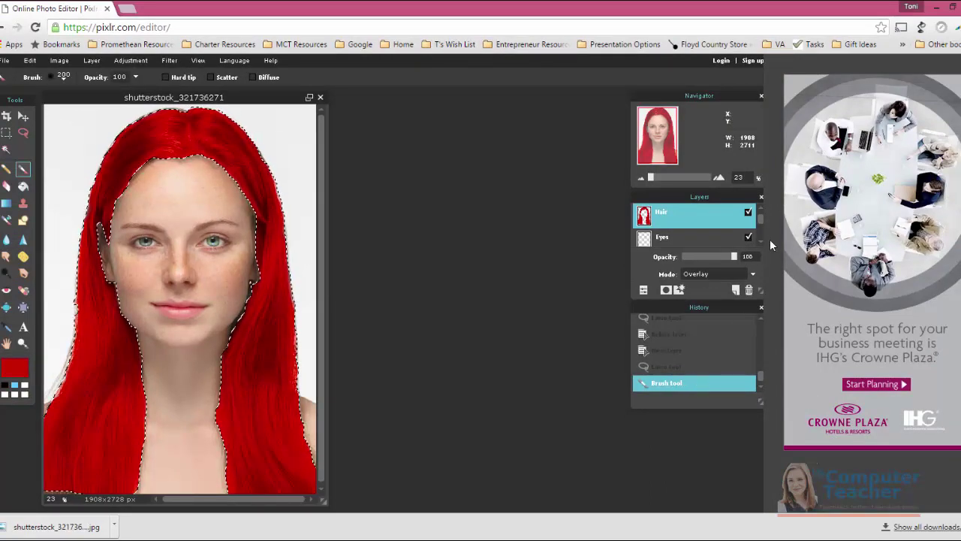
left_click_drag(734, 257, 709, 267)
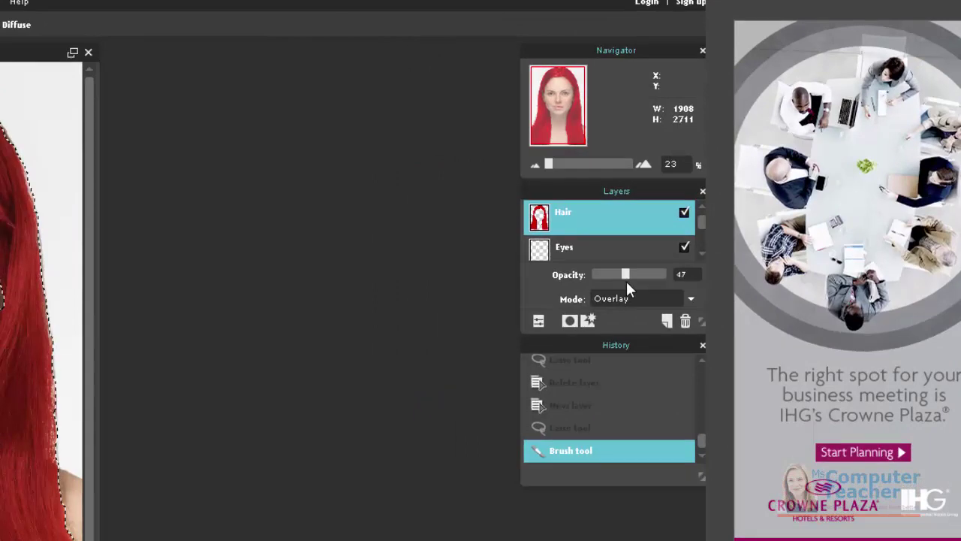
left_click_drag(628, 289, 636, 291)
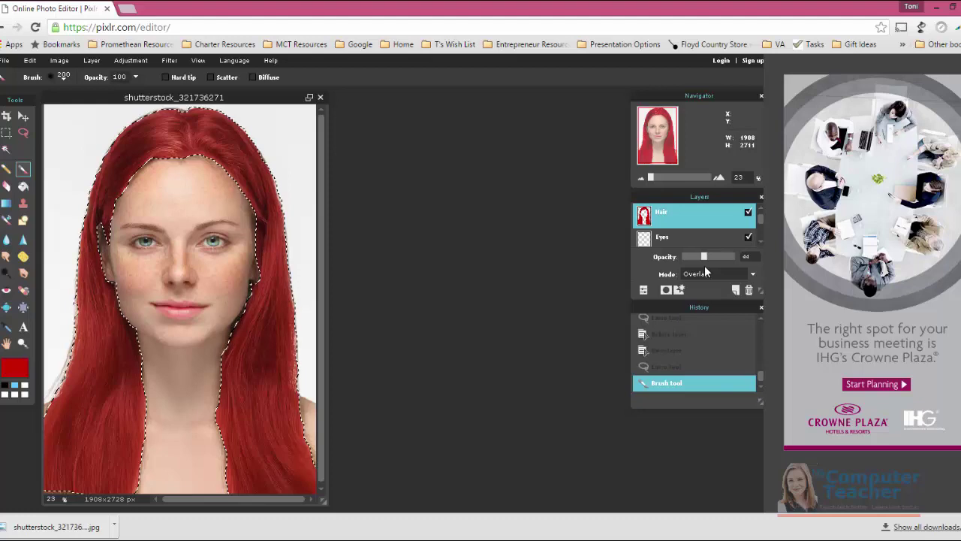
mouse_move(706, 272)
left_mouse_down()
mouse_move(721, 257)
mouse_move(702, 260)
left_mouse_up()
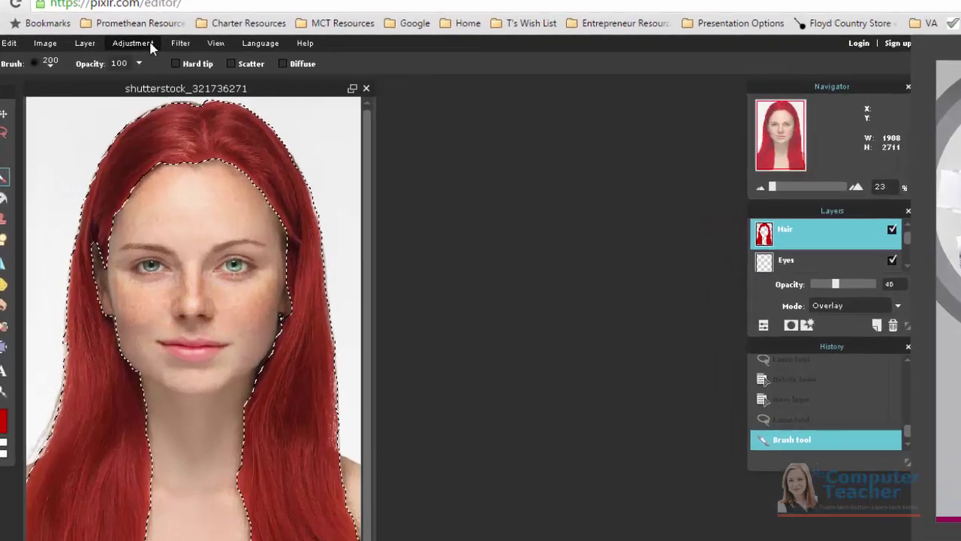
Apply a Curves adjustment from the Decrease Contrast preset, pulling the midpoint down
left_click(139, 62)
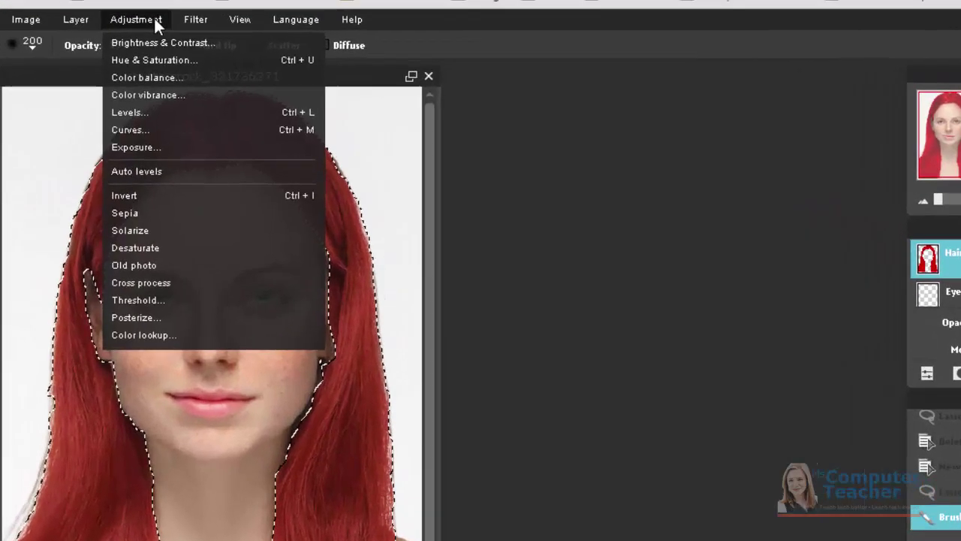
left_click(131, 129)
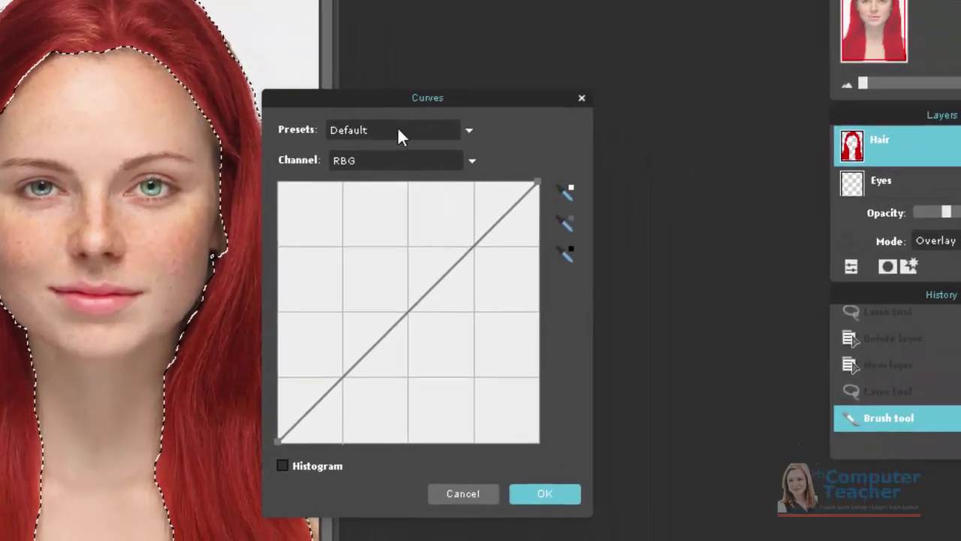
left_click(398, 132)
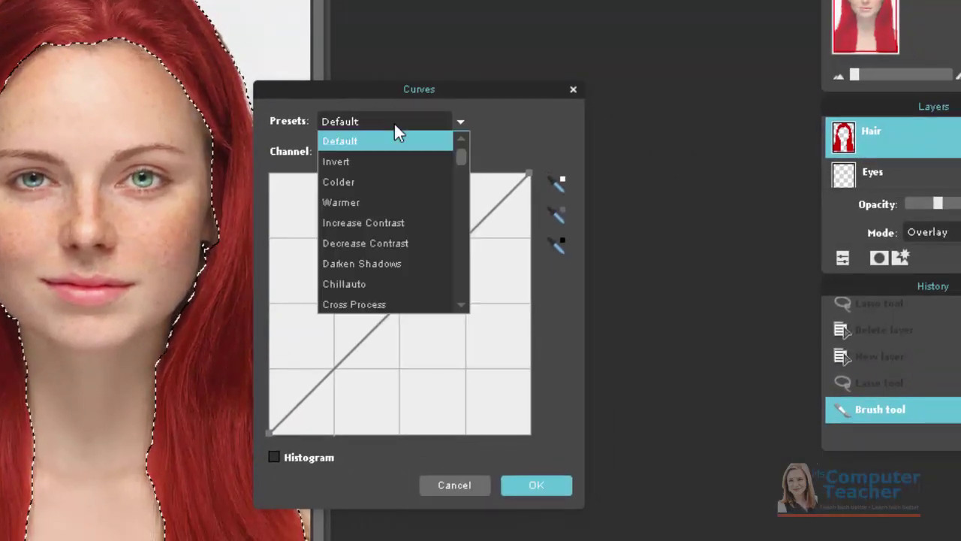
left_click(386, 242)
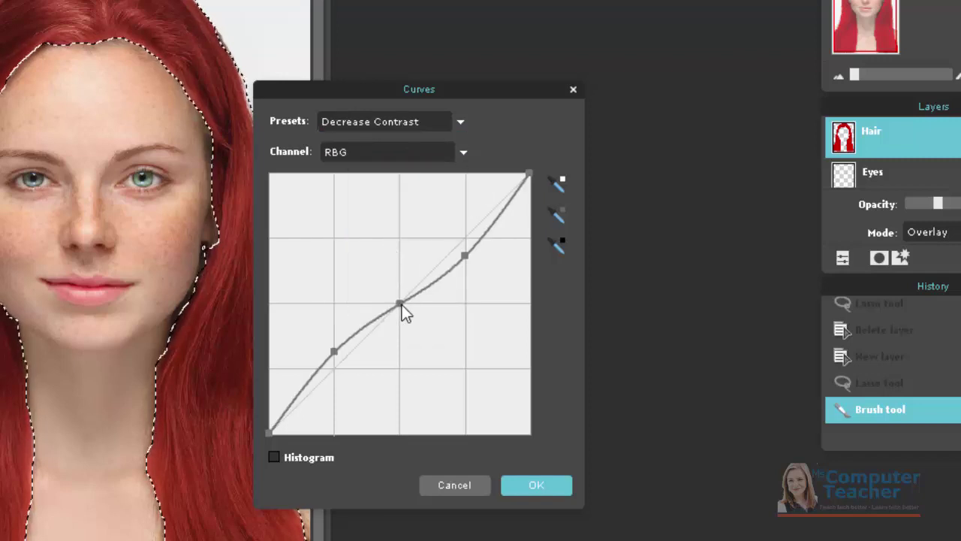
mouse_move(402, 305)
left_mouse_down()
mouse_move(435, 331)
mouse_move(413, 318)
left_mouse_up()
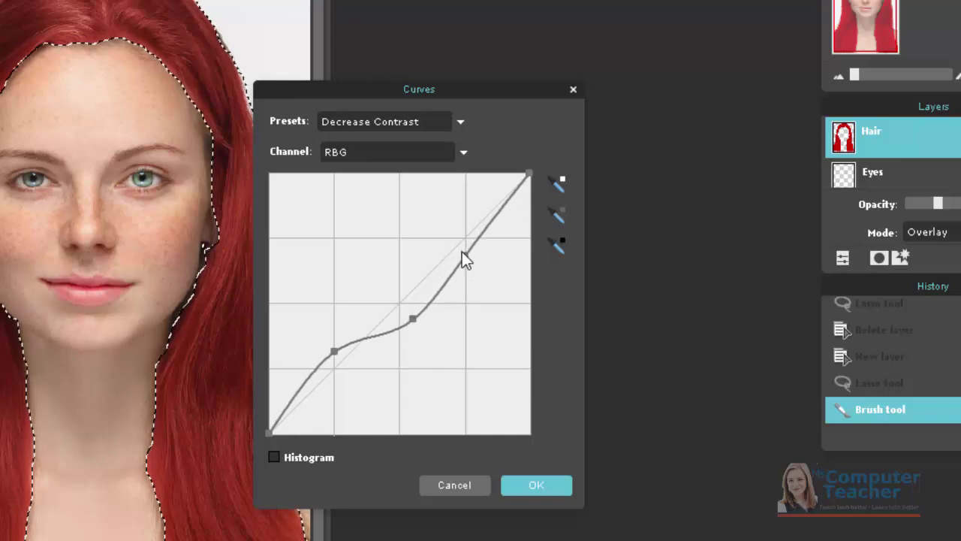
left_click_drag(462, 252, 456, 248)
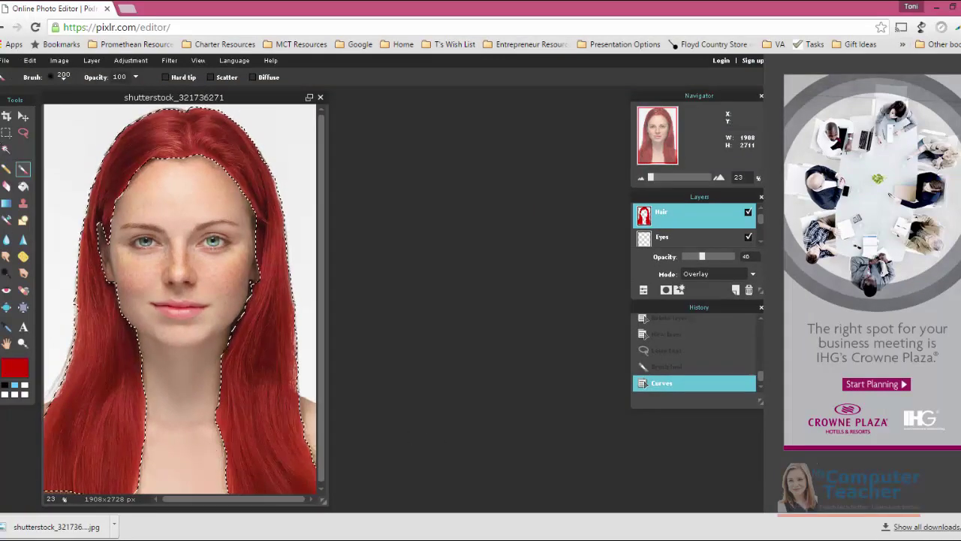
Deselect the hair selection and switch to the Eraser tool
left_click(30, 60)
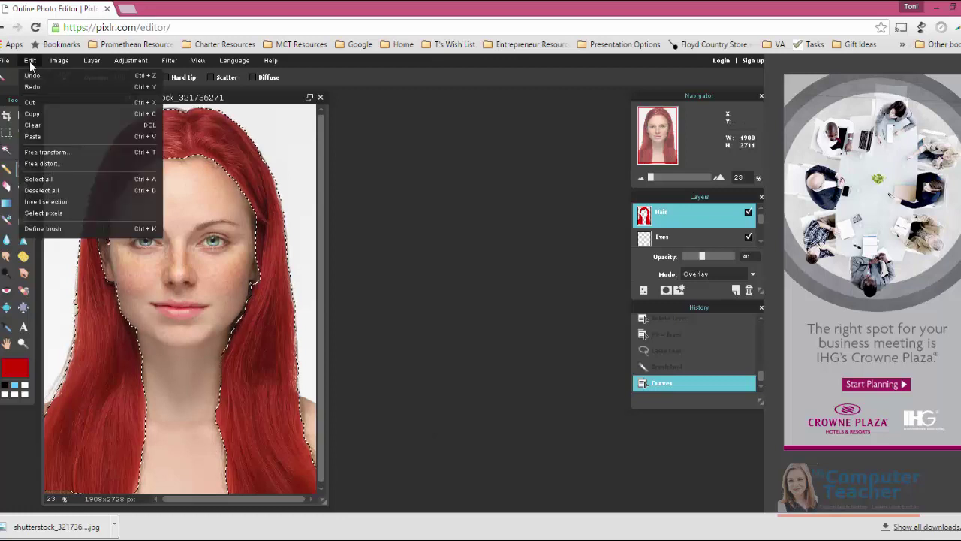
left_click(43, 191)
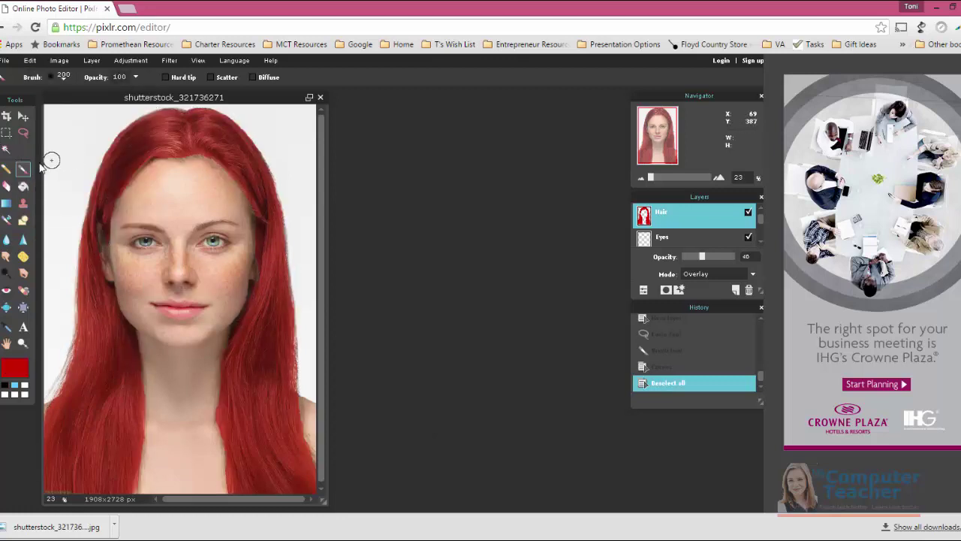
left_click(7, 186)
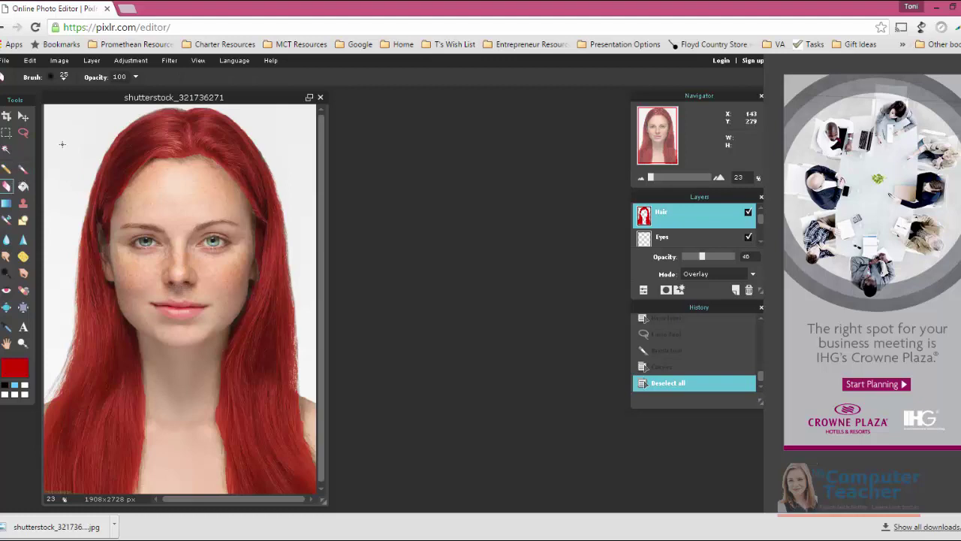
Set the eraser to a 30 diameter brush and zoom in on the hairline
left_click(64, 77)
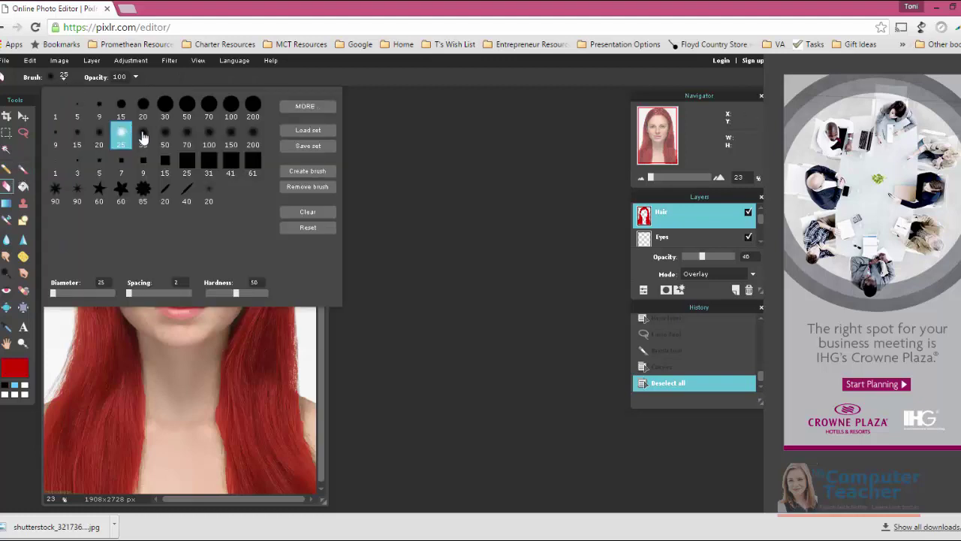
left_click(143, 135)
left_click(460, 156)
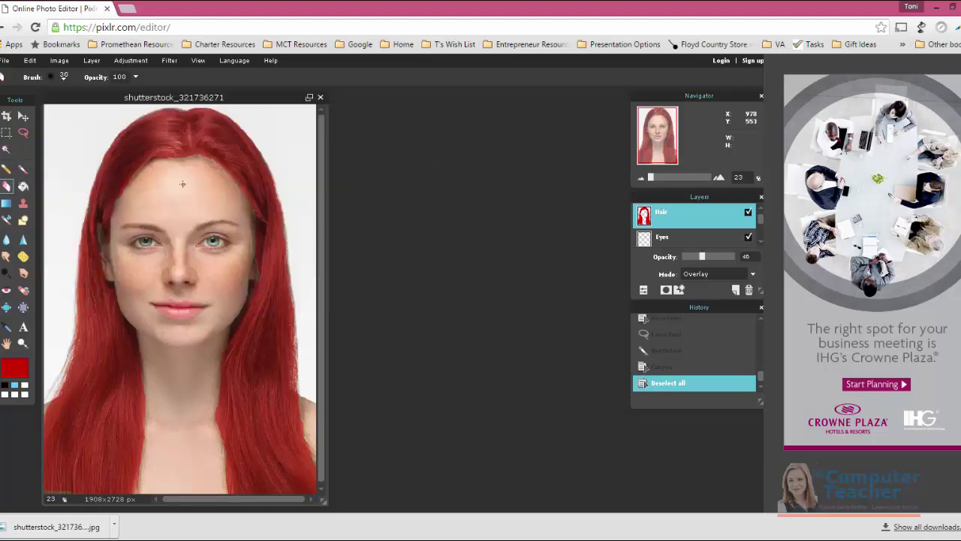
scroll(182, 184, "down", 1)
scroll(179, 190, "up", 2)
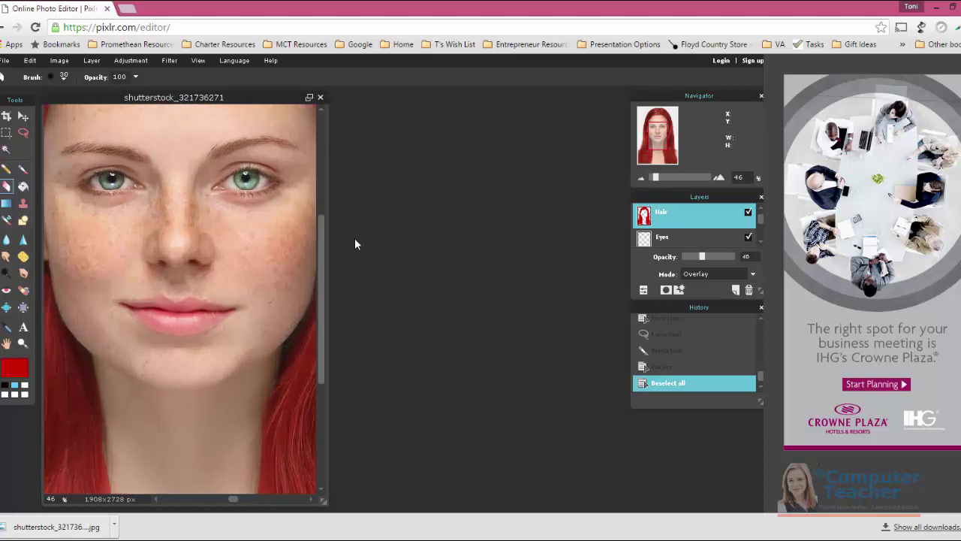
scroll(193, 158, "up", 3)
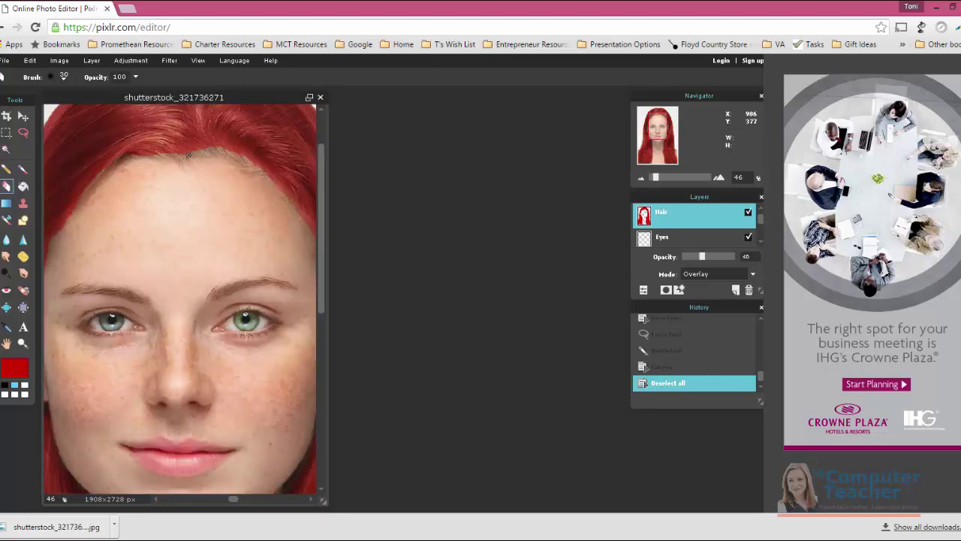
Touch up the red along the hairline and forehead edges with brush strokes
left_click(23, 171)
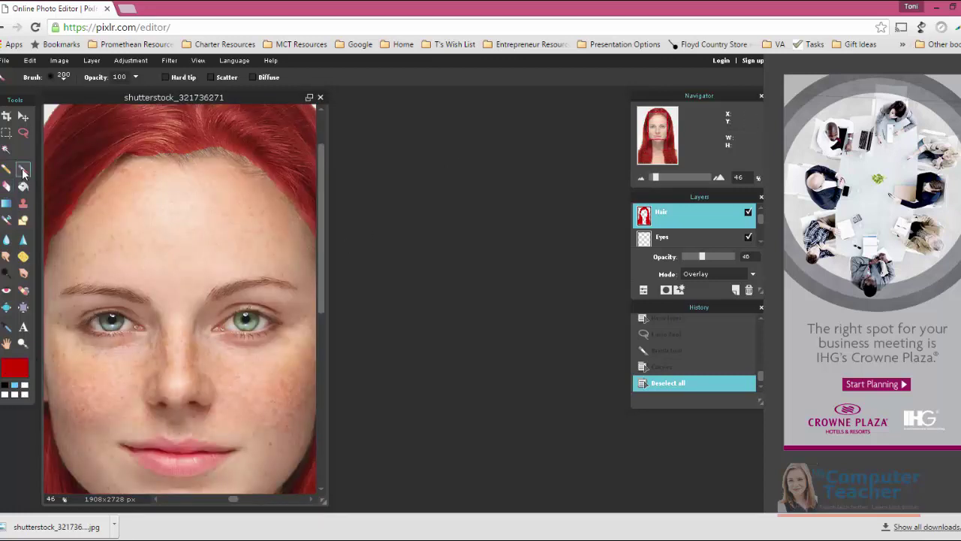
left_click_drag(177, 153, 259, 168)
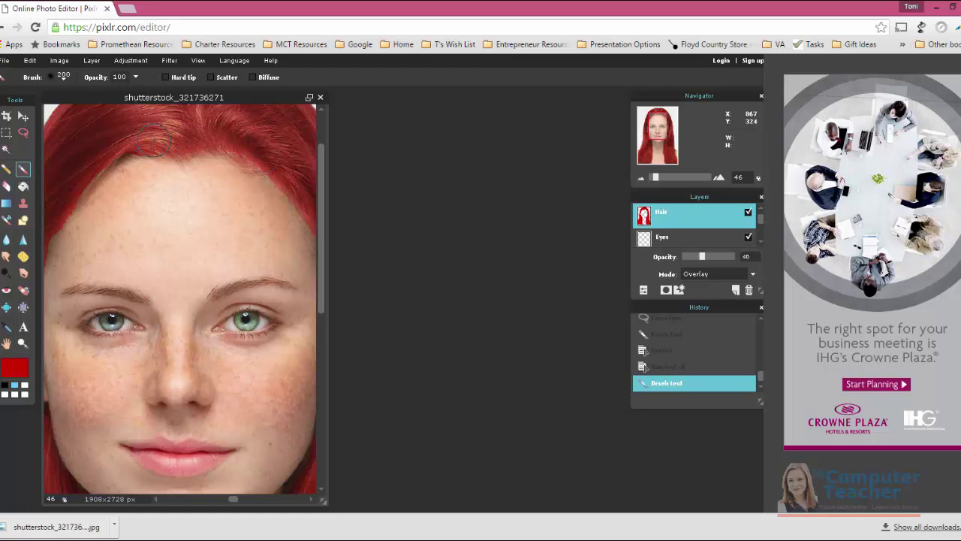
left_click_drag(149, 142, 143, 136)
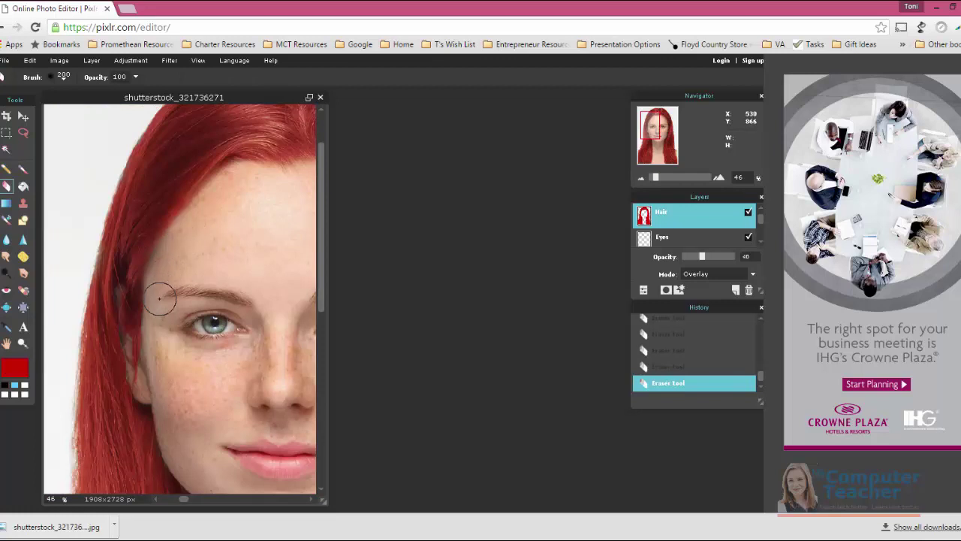
scroll(200, 244, "down", 3)
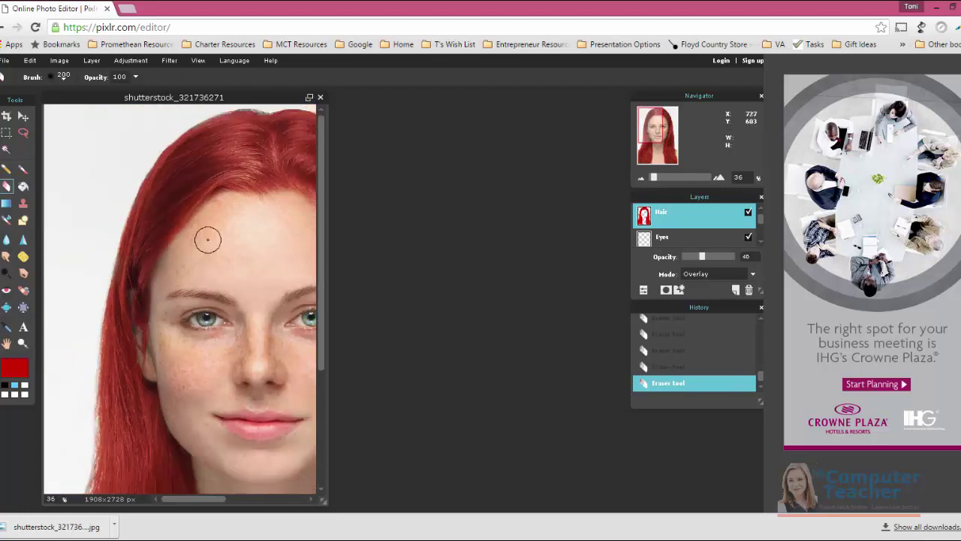
scroll(208, 225, "down", 1)
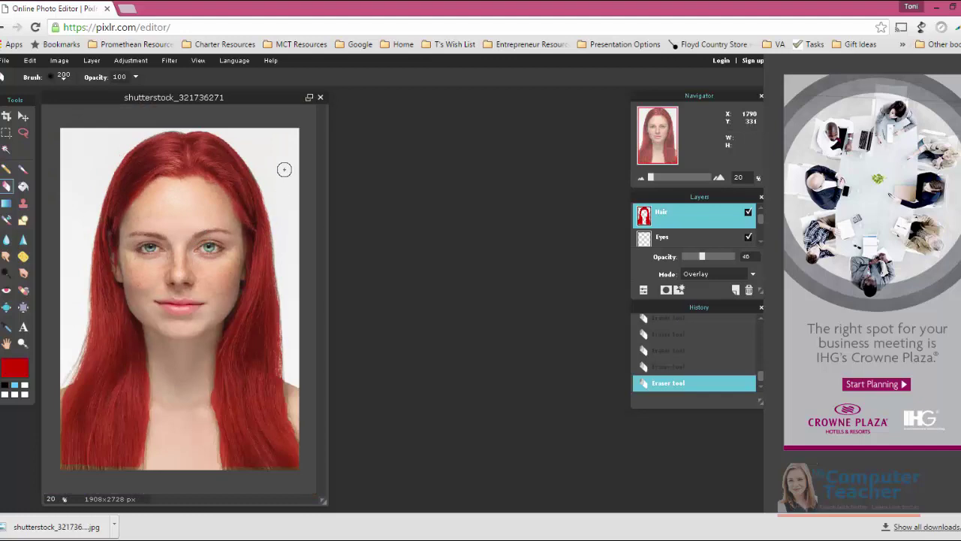
scroll(112, 215, "up", 3)
scroll(115, 225, "down", 3)
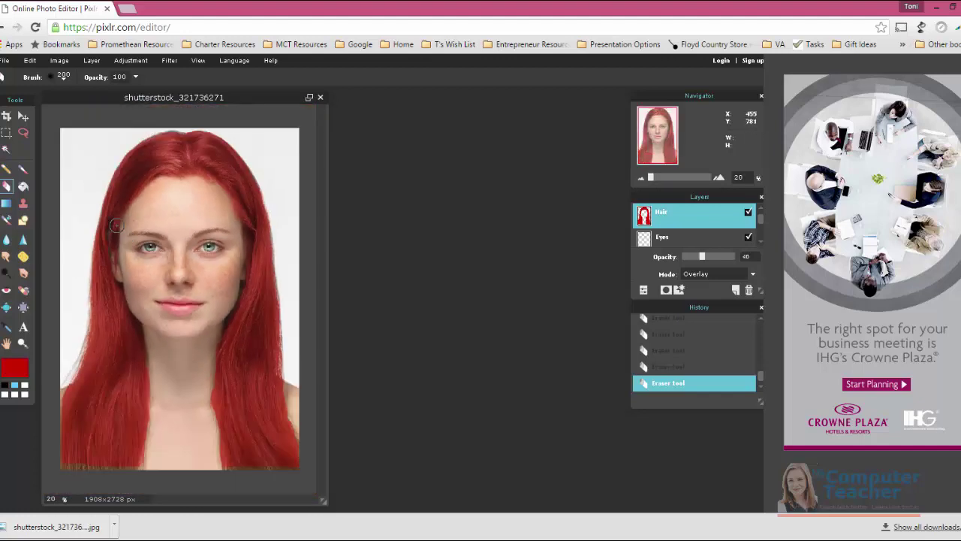
Select the Brush tool with the 200 diameter preset
left_click(23, 171)
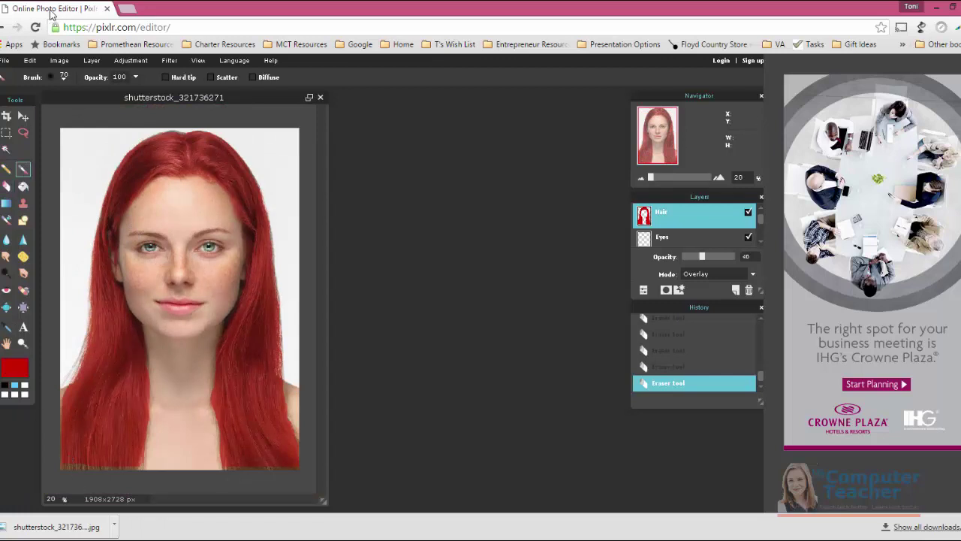
left_click(54, 78)
left_click(252, 138)
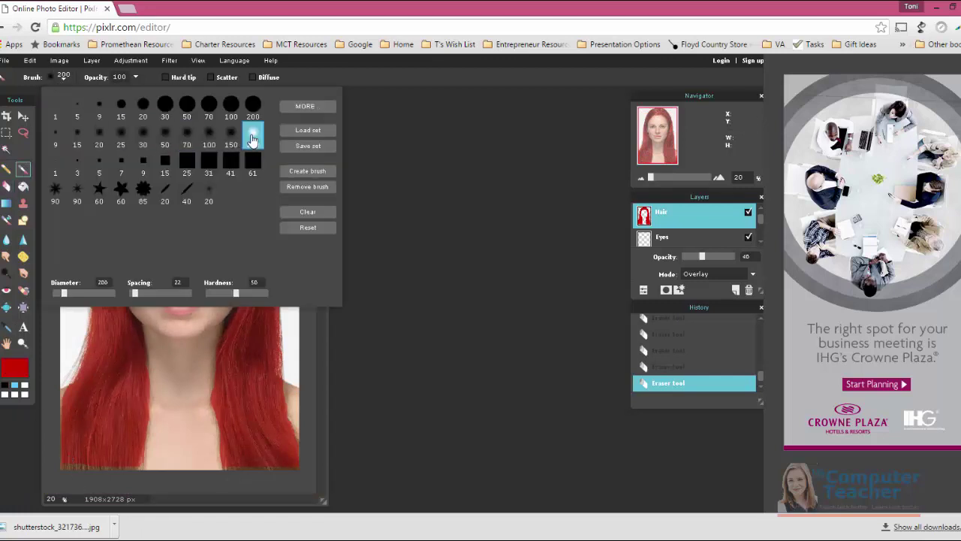